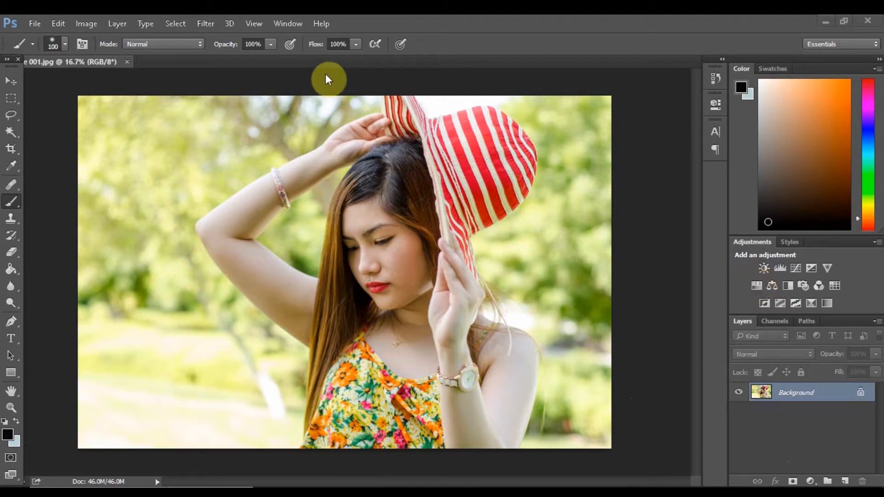
- Add a Channel Mixer adjustment layer above the photo and switch its output channel to Blue
left_click(492, 16)
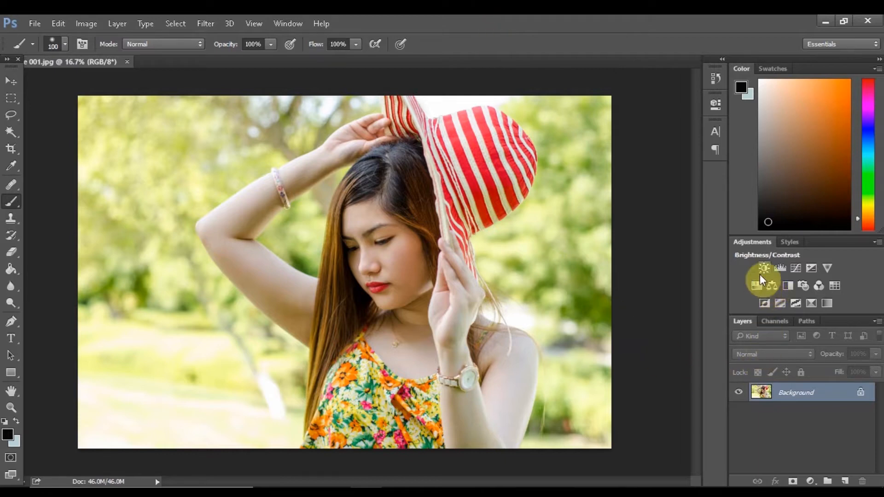
left_click(819, 286)
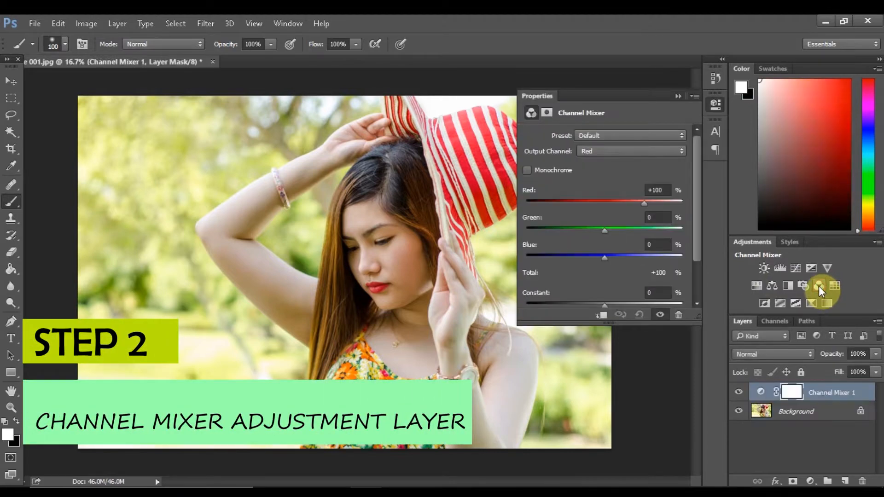
left_click(634, 152)
left_click(621, 178)
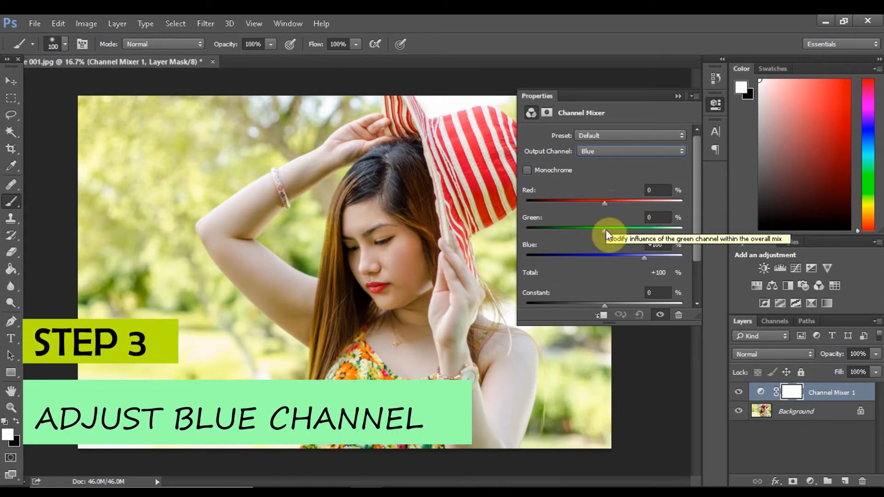
- In the Channel Mixer's Blue output channel, set Green to +100% and Blue to 0%
left_click_drag(605, 230, 644, 231)
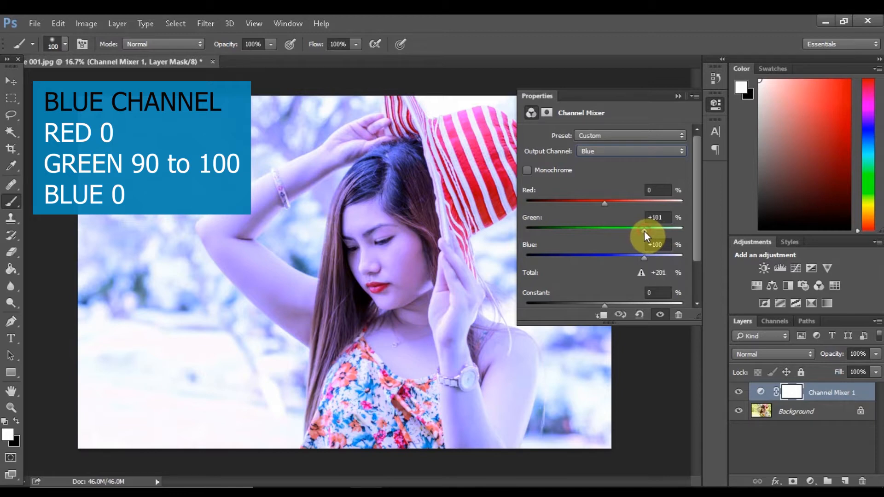
left_click(658, 218)
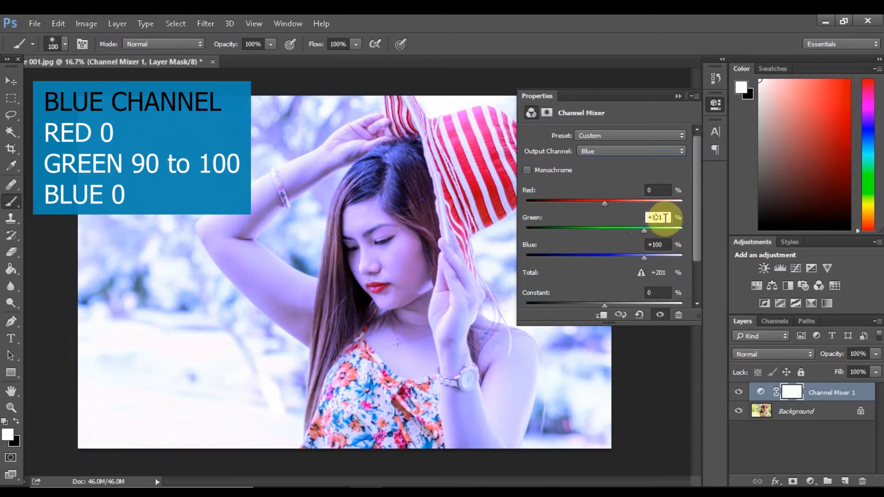
key("Down")
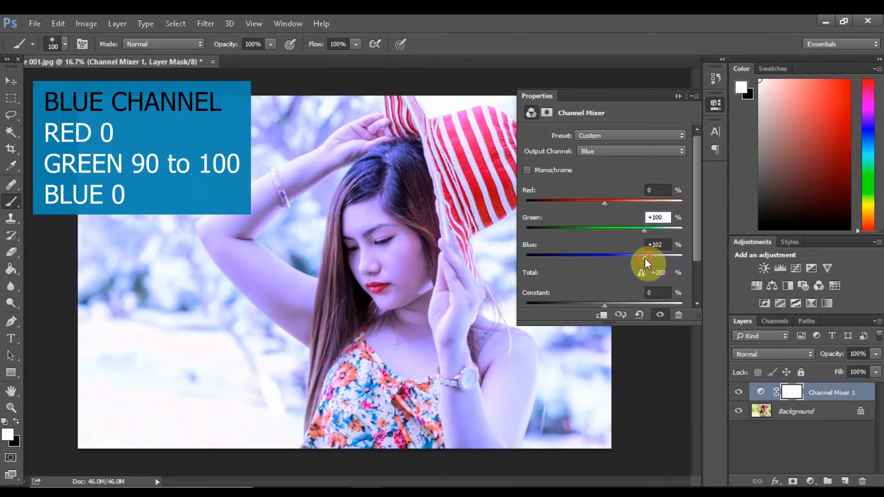
left_click_drag(645, 257, 527, 256)
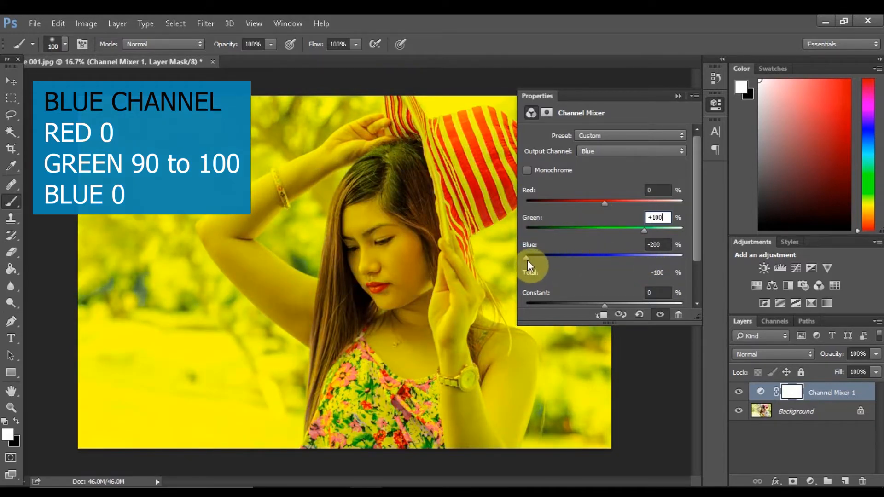
left_click_drag(526, 256, 603, 258)
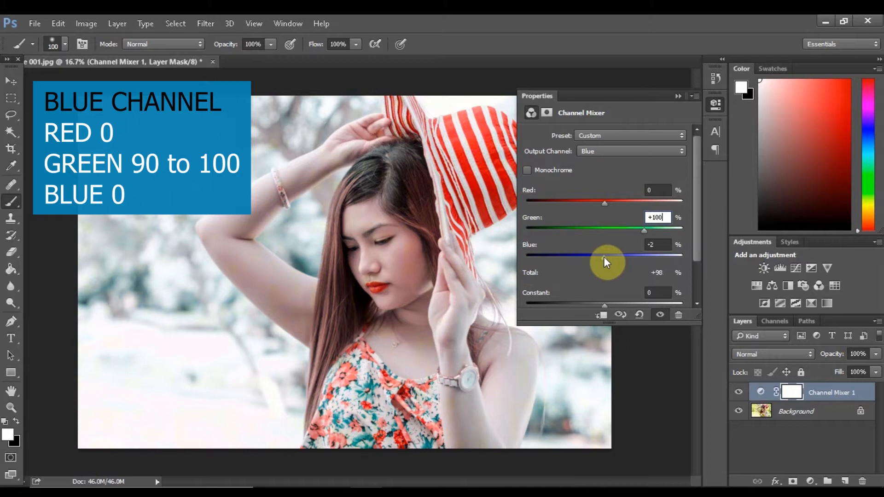
left_click_drag(603, 257, 604, 257)
left_click(678, 97)
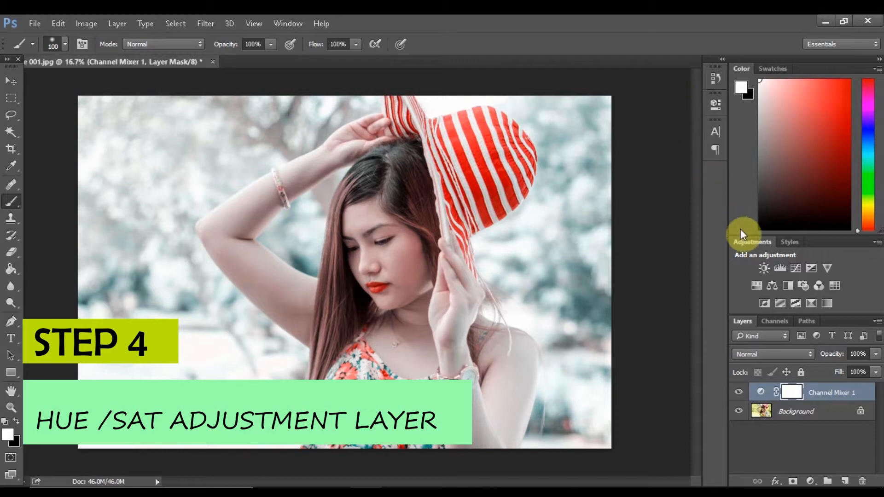
- Add a Hue/Saturation adjustment layer and set the Reds to hue +20 and saturation +50
left_click(757, 288)
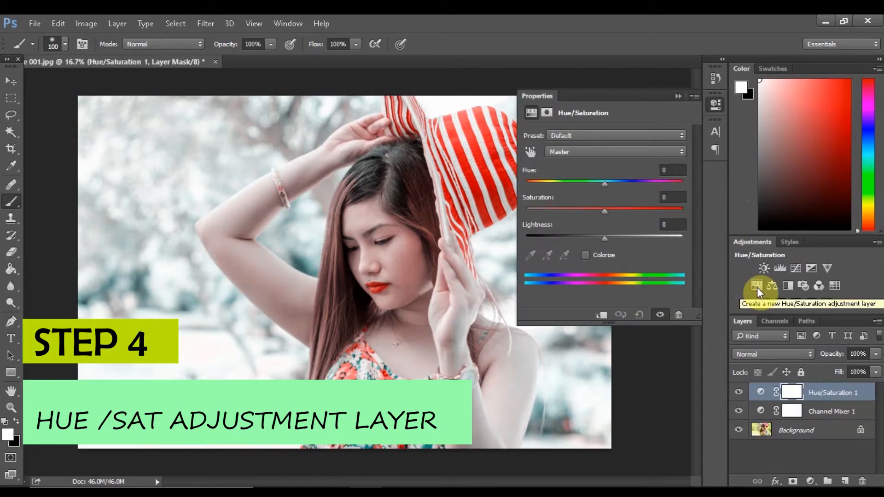
left_click(636, 149)
left_click(620, 169)
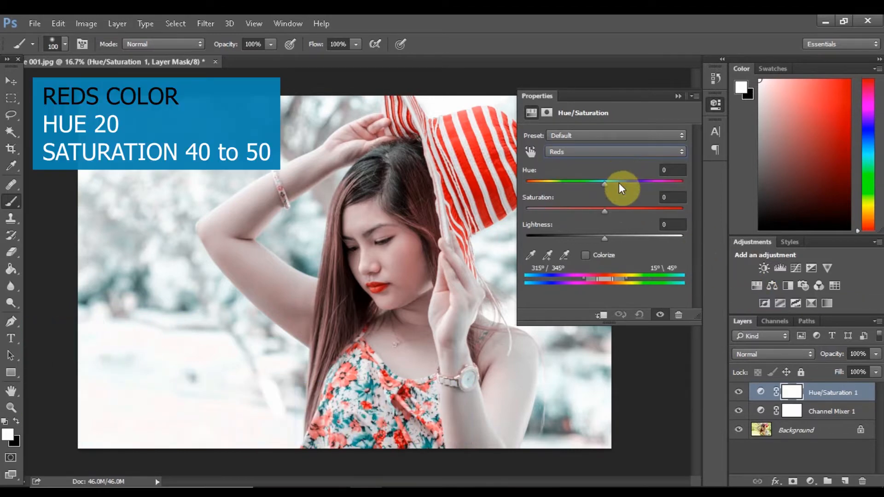
left_click_drag(605, 185, 620, 186)
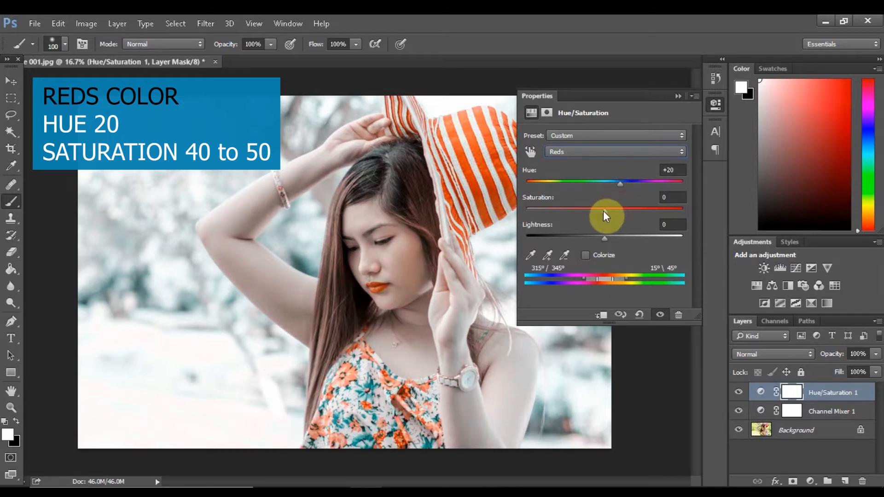
left_click_drag(603, 212, 637, 213)
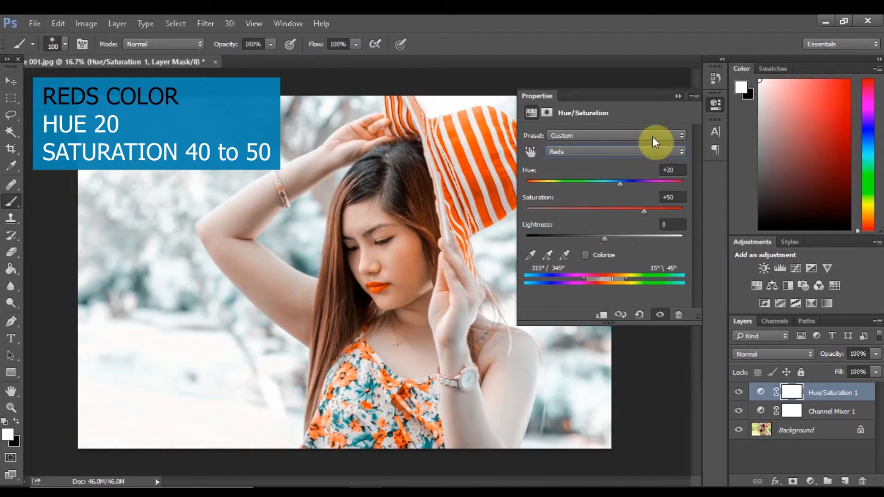
- Set the Cyans saturation to +50 in the Hue/Saturation adjustment layer
left_click(647, 151)
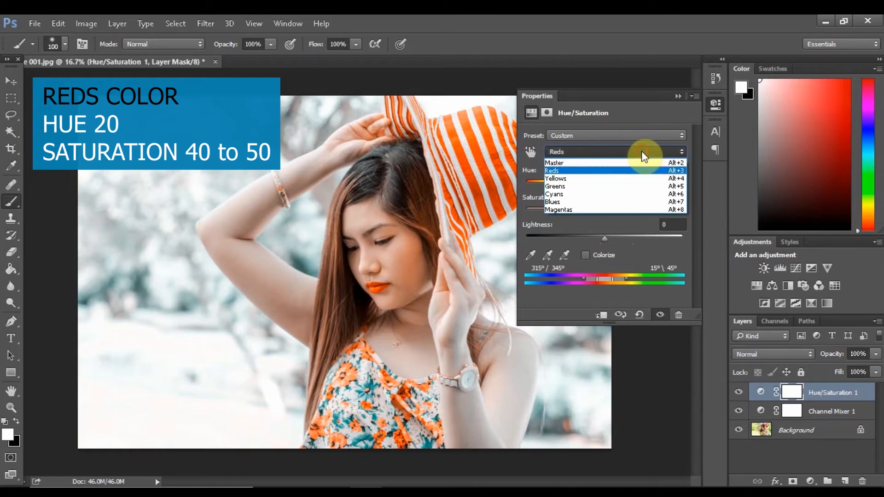
left_click(603, 193)
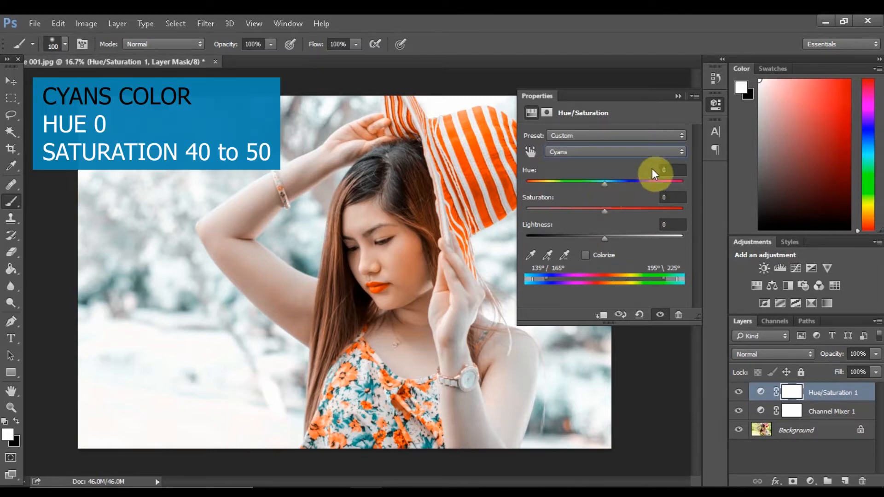
left_click_drag(605, 210, 639, 218)
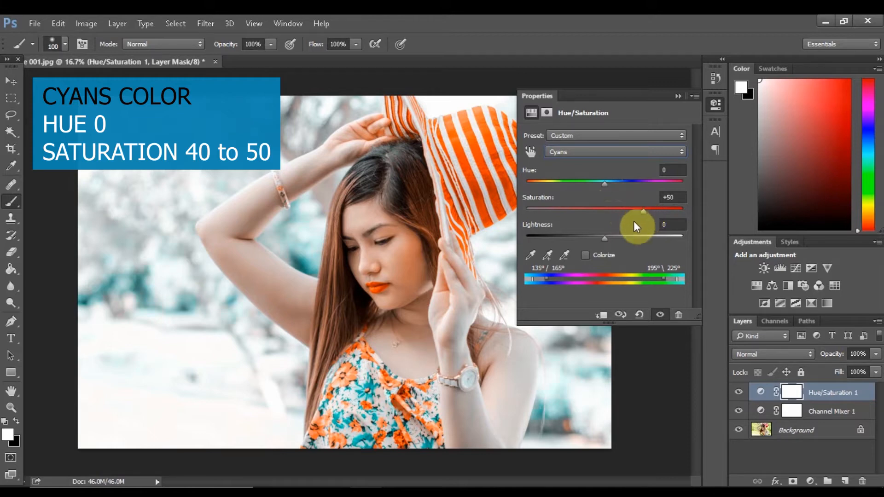
left_click(670, 95)
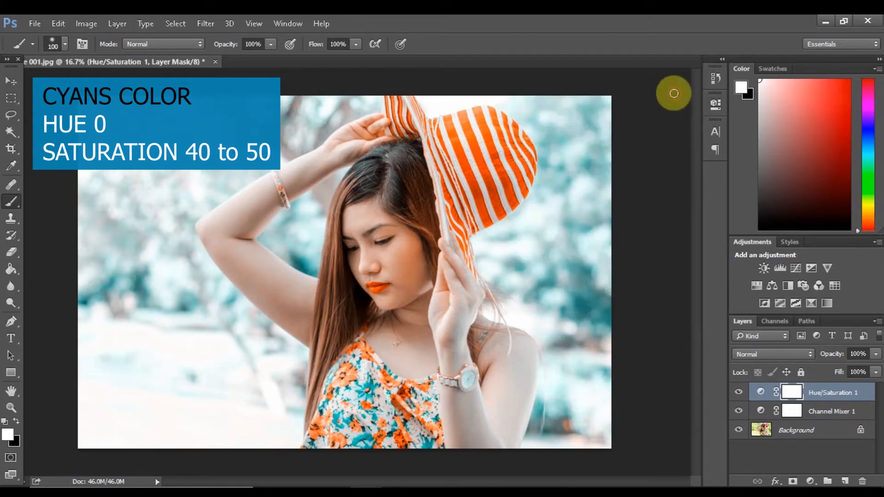
- Add a Levels adjustment layer with input black 15, midtones about 0.93 and output black 36 to lighten the shadows
left_click(779, 267)
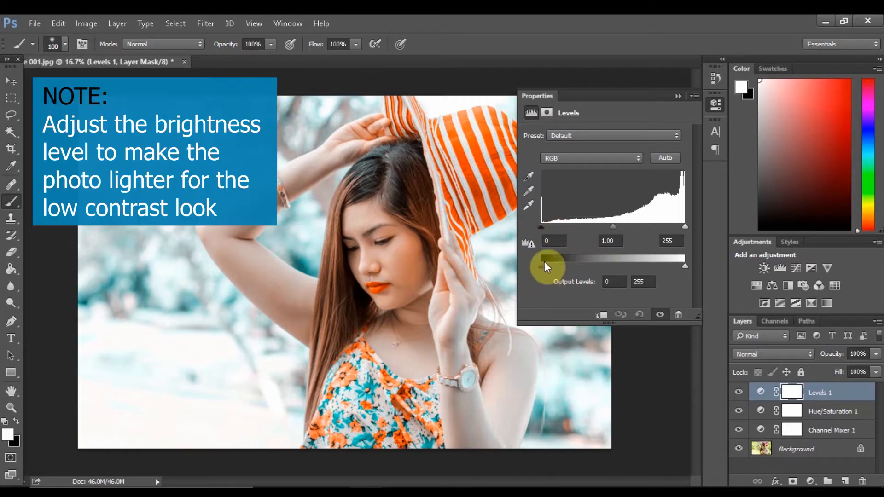
mouse_move(540, 266)
left_mouse_down()
mouse_move(567, 267)
mouse_move(556, 266)
left_mouse_up()
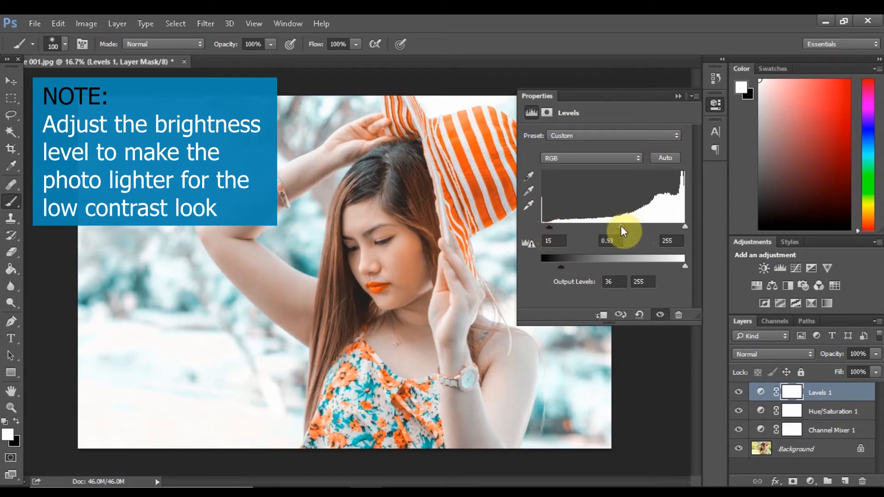
left_click(679, 97)
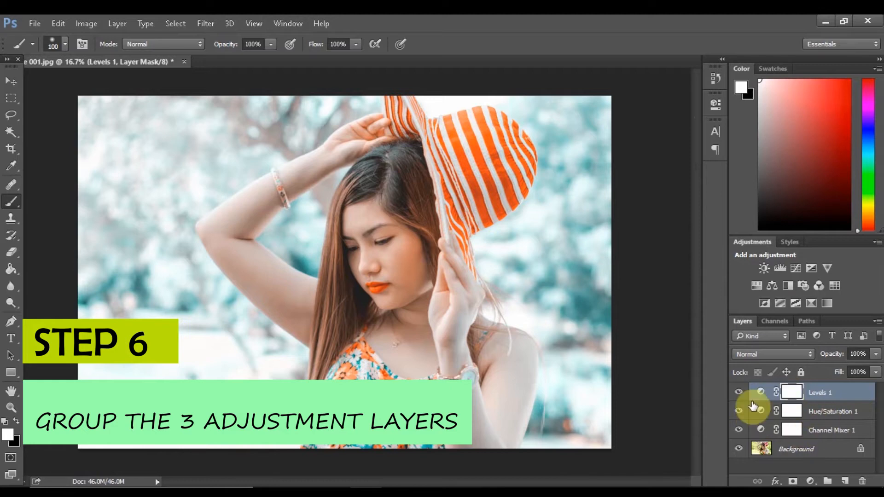
- Group the three adjustment layers as "effect" and toggle the group's visibility to compare it with the original photo
left_click(860, 435, "shift")
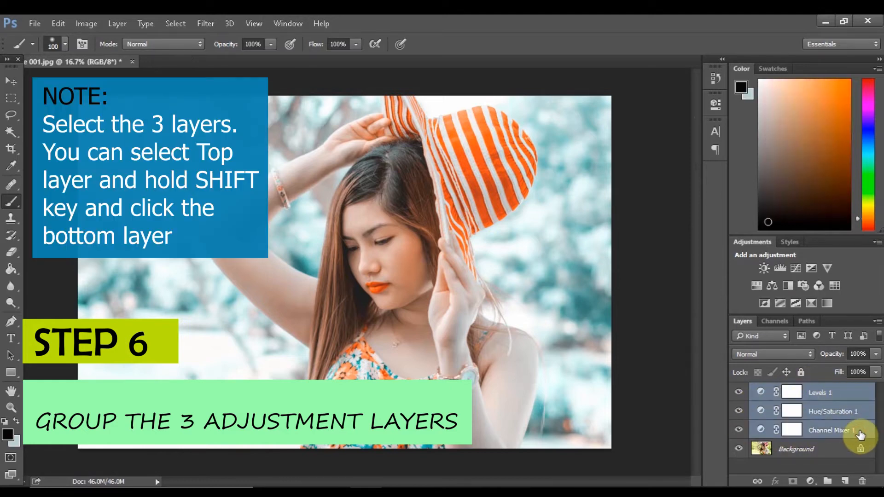
right_click(818, 392)
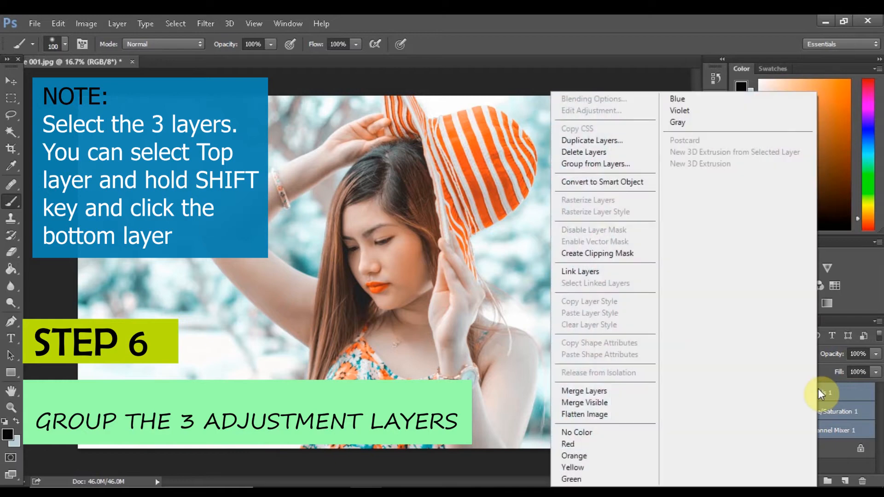
left_click(608, 164)
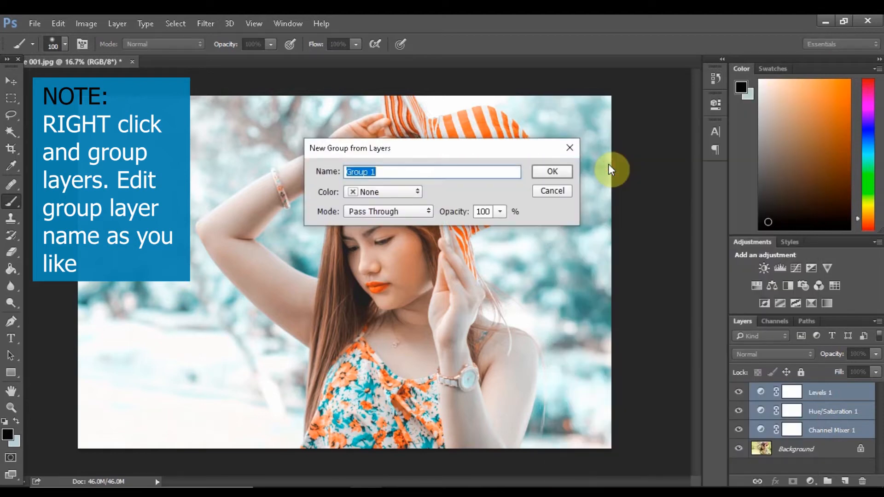
type("effect")
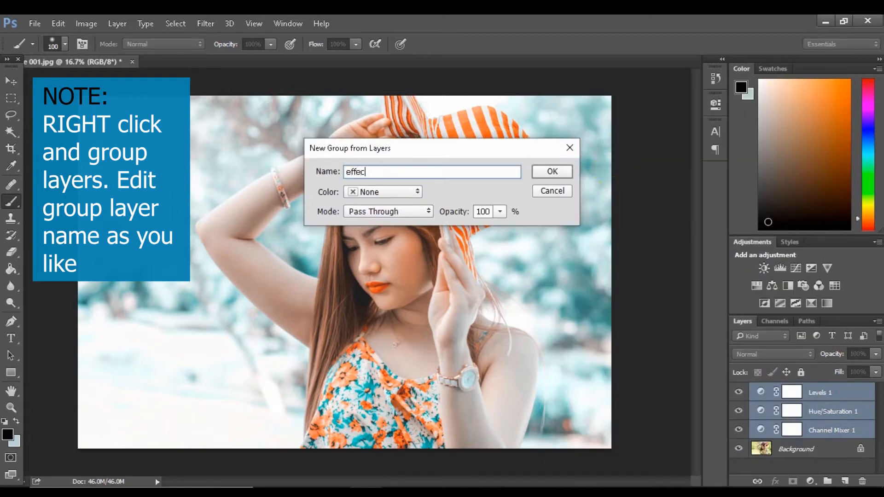
left_click(558, 172)
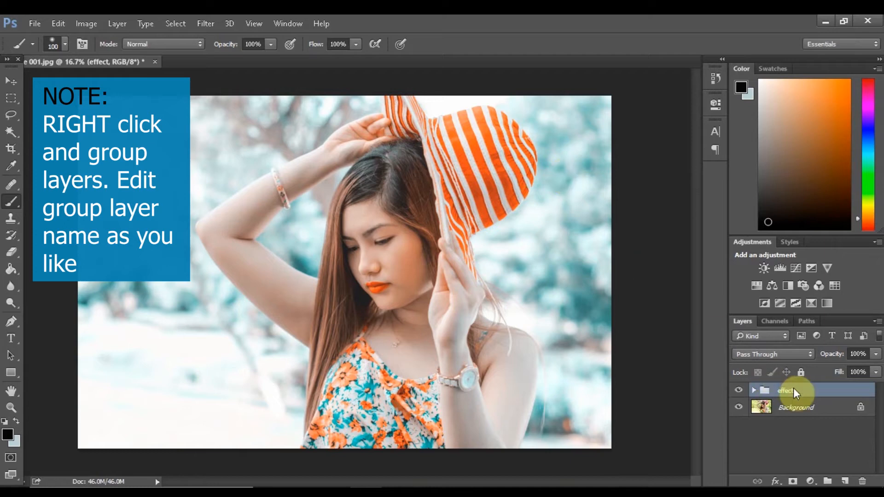
left_click(739, 391)
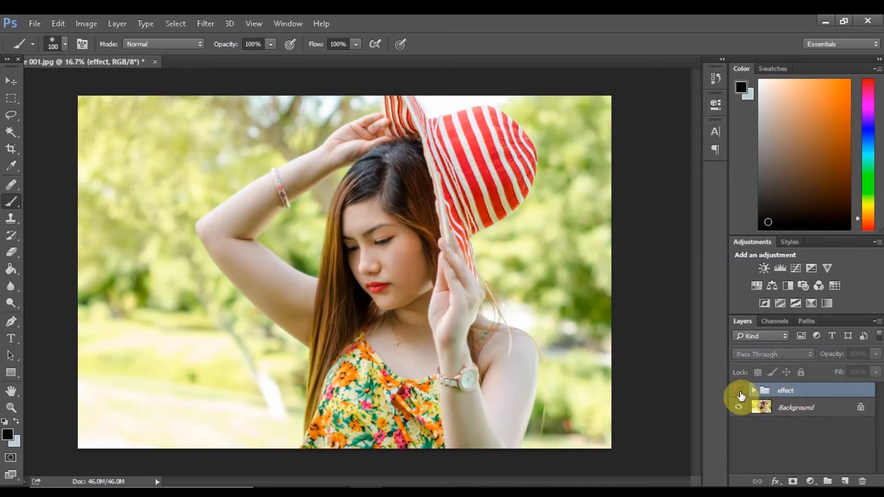
left_click(739, 392)
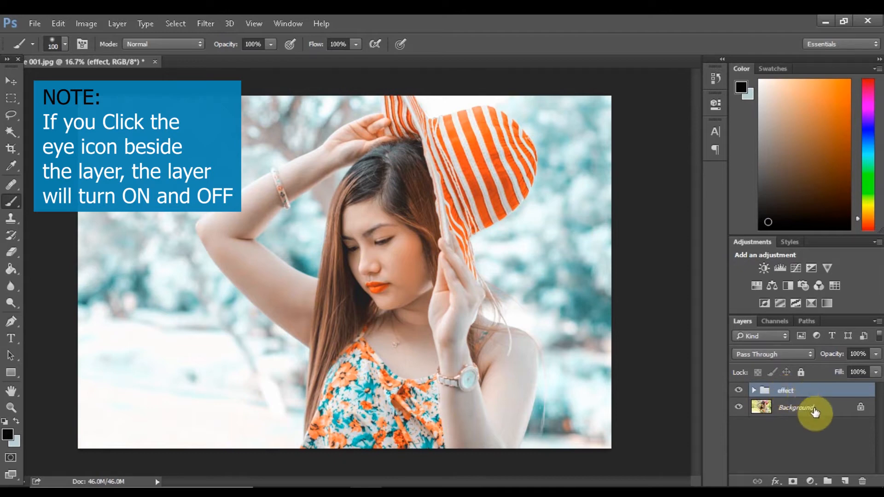
- Select the skin tones on the Background layer with Color Range at a fuzziness of 45
left_click(827, 415)
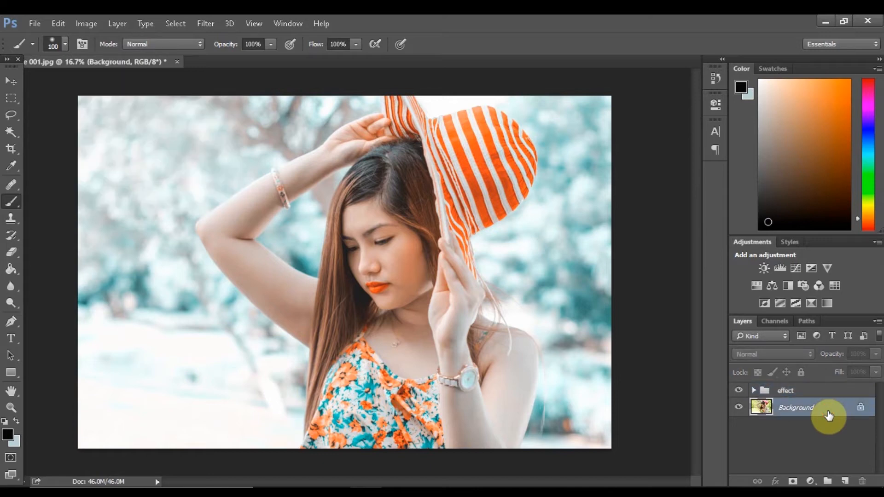
left_click(88, 26)
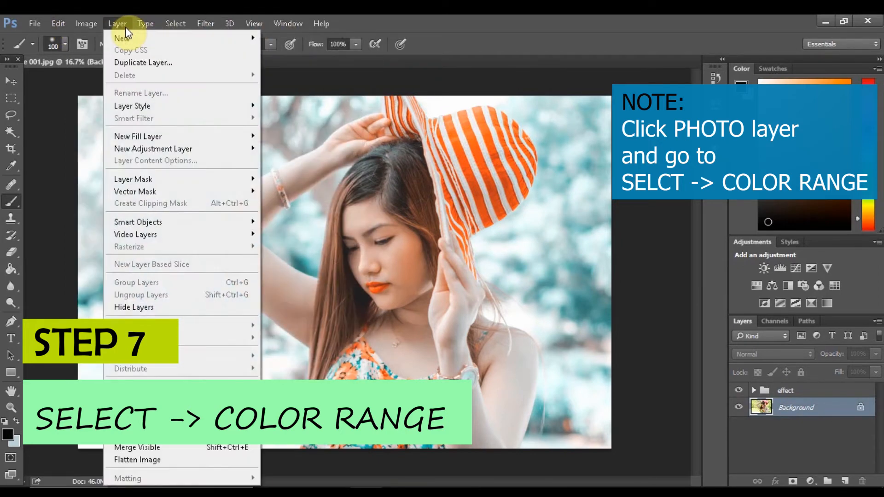
left_click(182, 19)
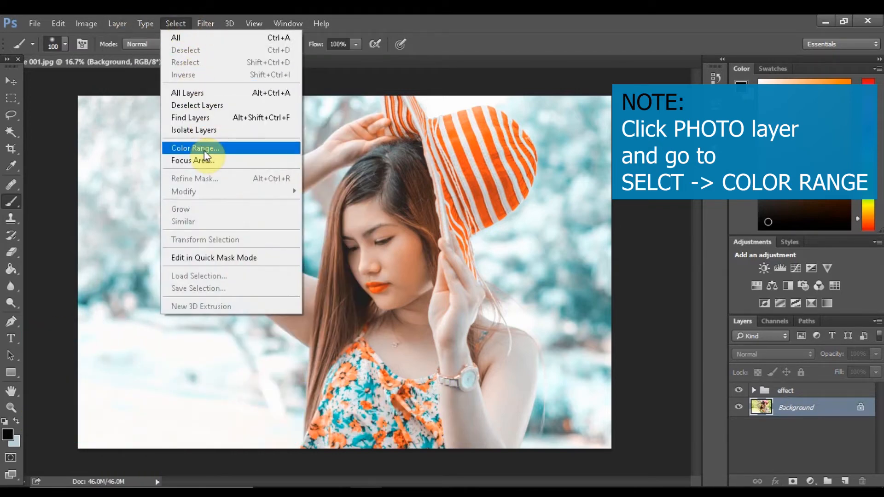
left_click(203, 151)
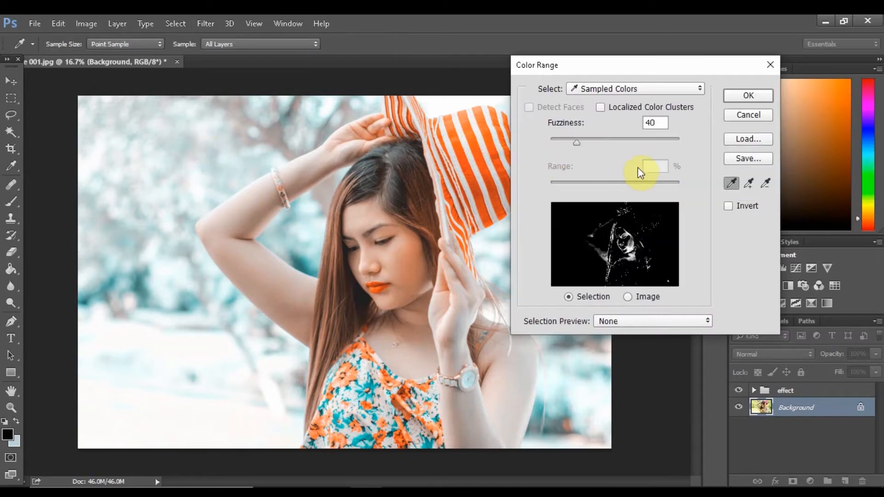
left_click(689, 90)
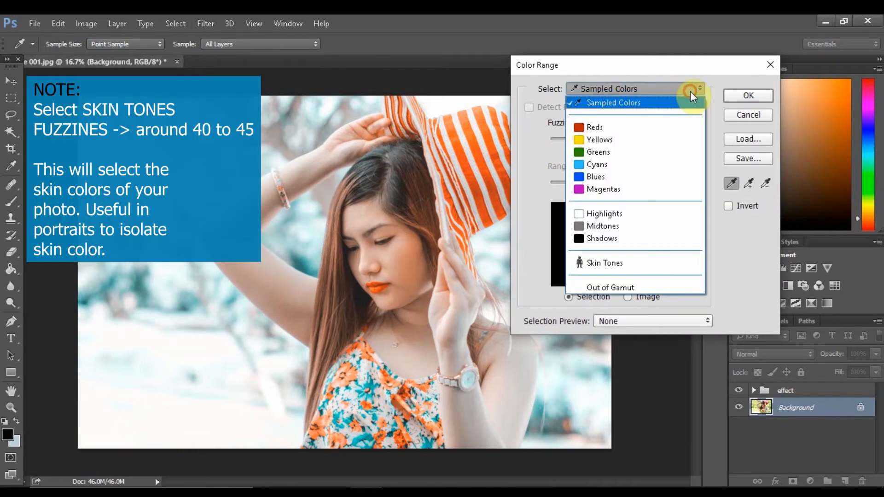
left_click(606, 263)
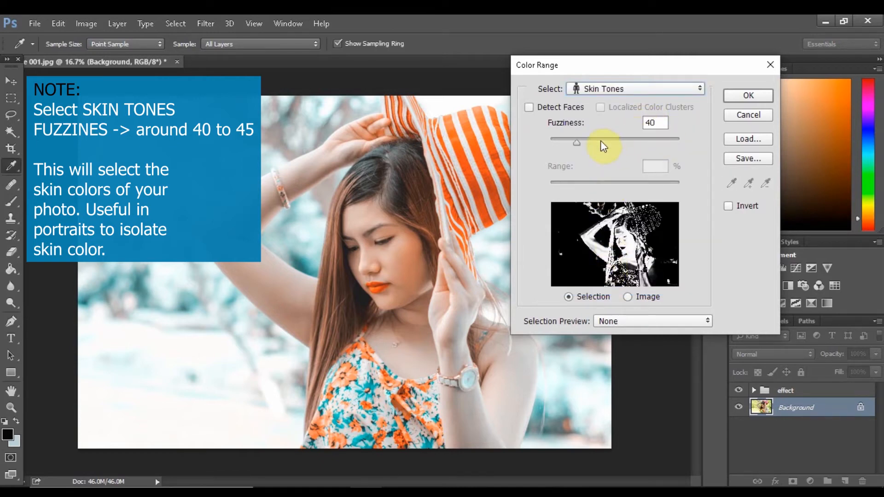
left_click_drag(575, 144, 584, 148)
left_click_drag(582, 145, 579, 145)
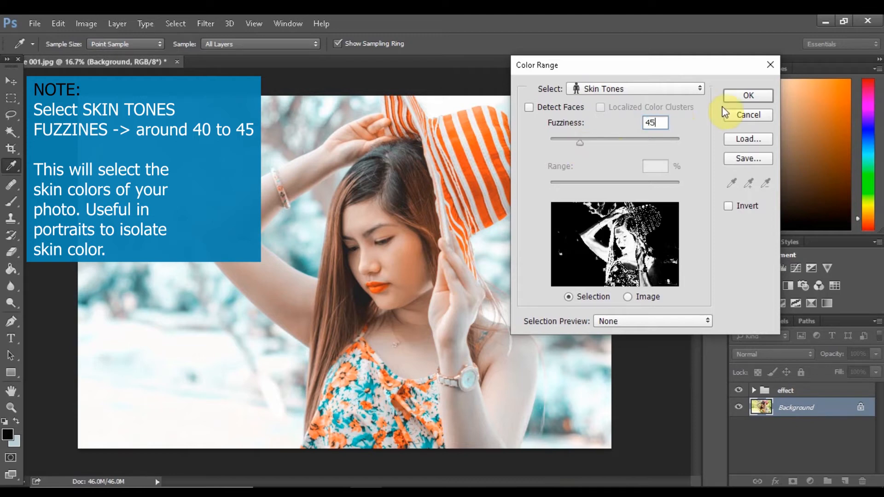
left_click(743, 96)
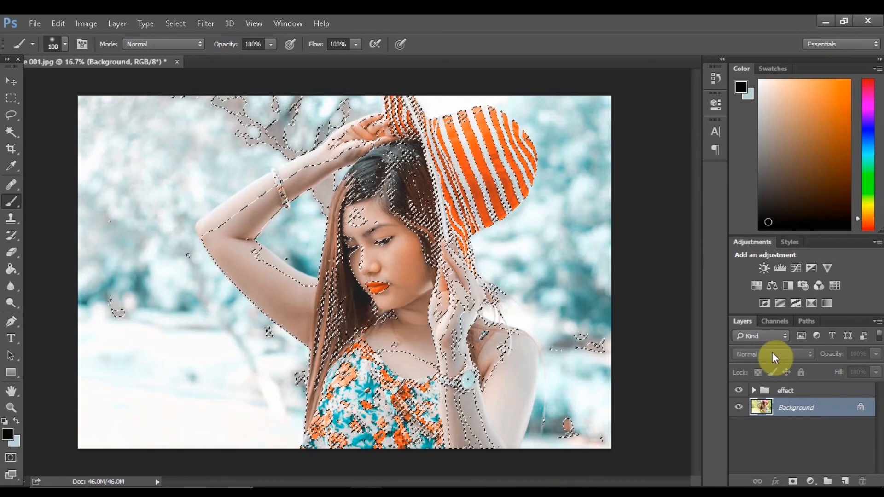
- Add a layer mask to the effect group from the skin tone selection and invert the mask
left_click(822, 391)
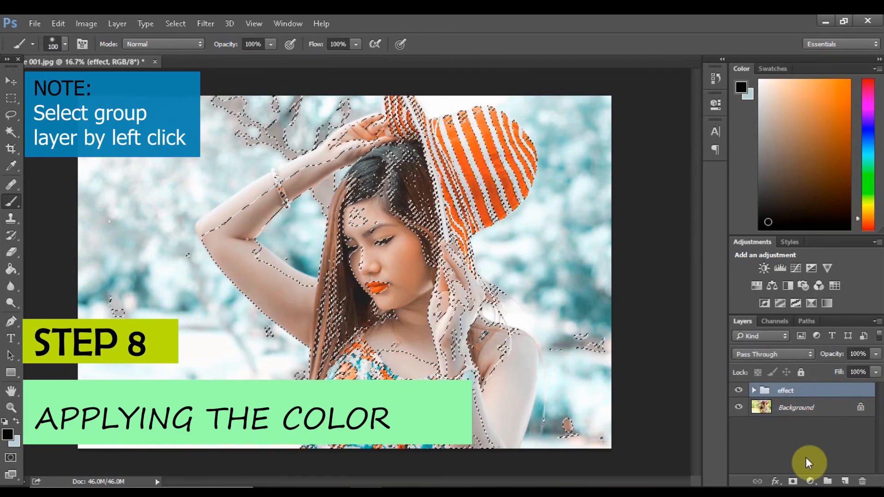
left_click(792, 481)
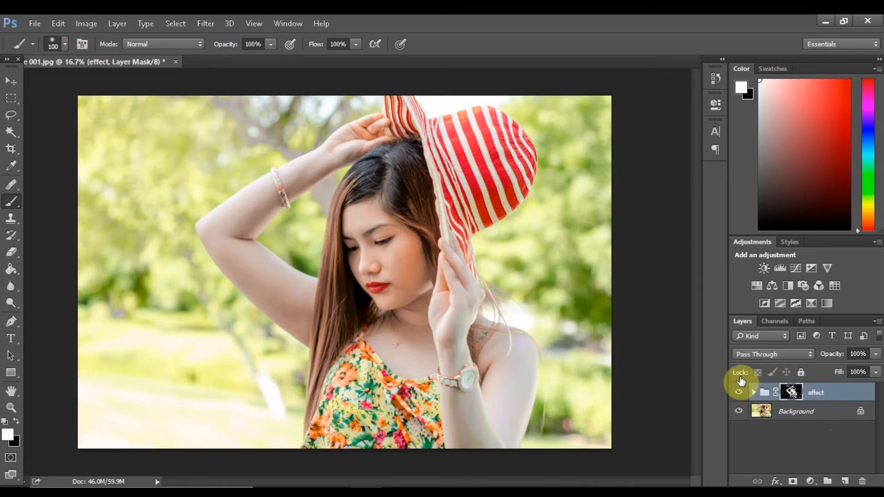
left_click(90, 24)
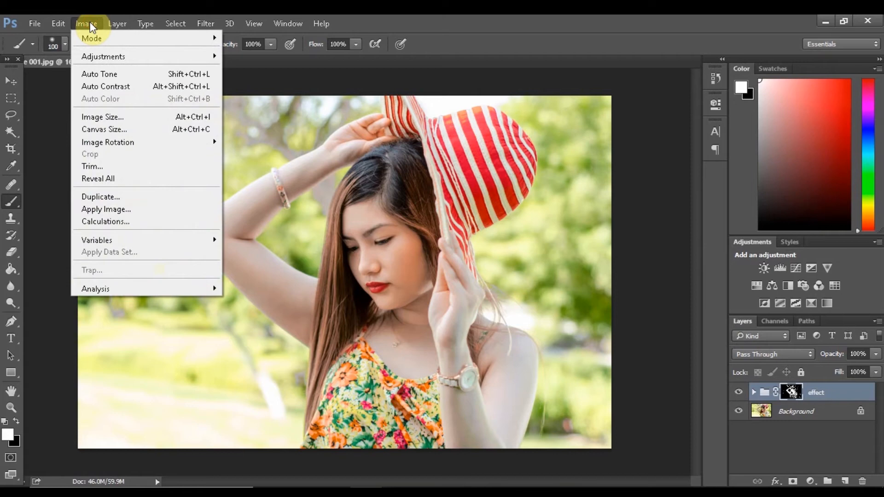
mouse_move(101, 58)
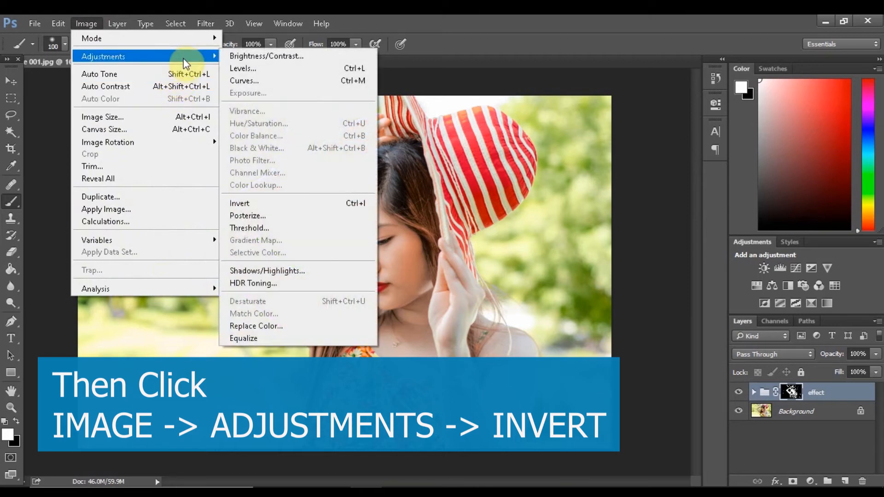
left_click(258, 204)
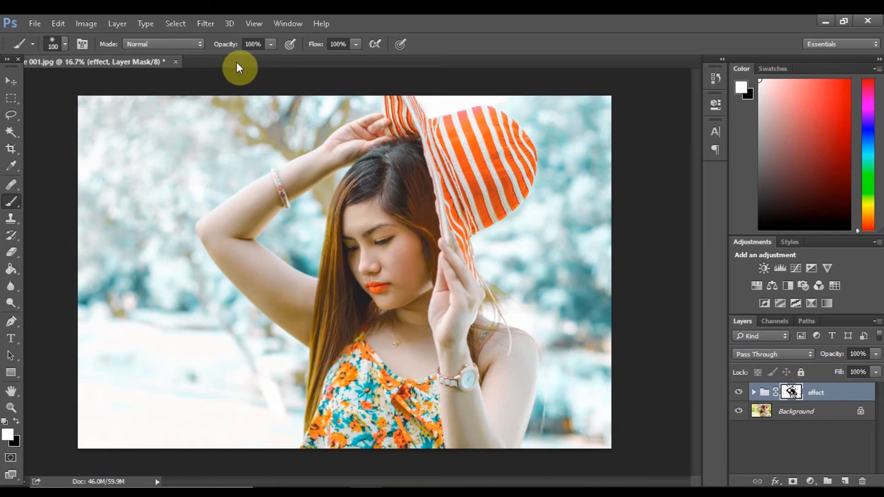
- Soften the effect group's mask with a Gaussian Blur, trying several radii before applying 22.3 pixels
left_click(207, 24)
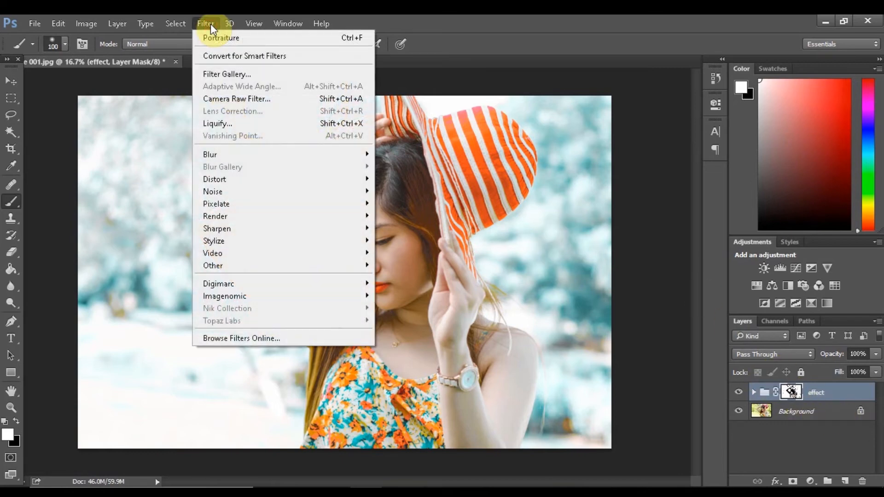
mouse_move(250, 154)
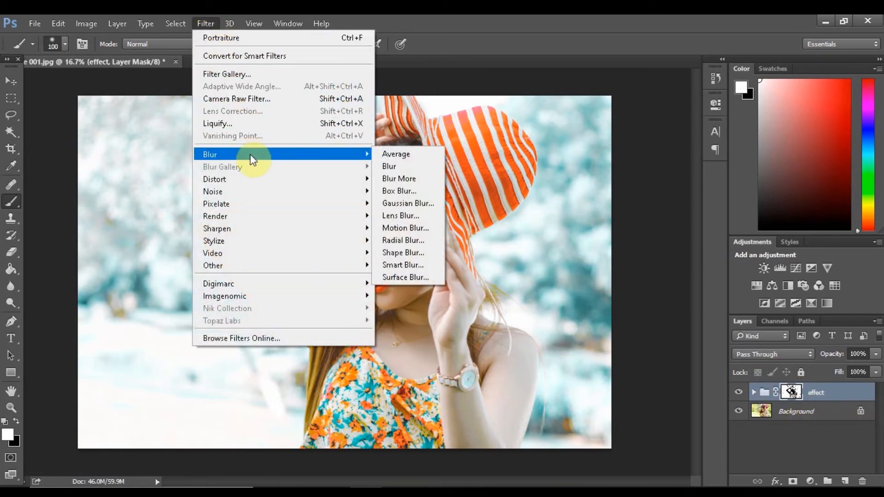
left_click(397, 204)
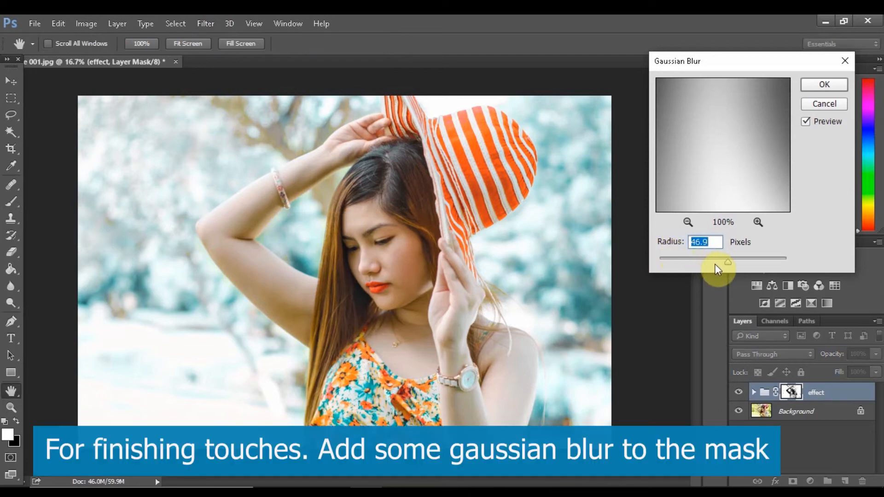
left_click_drag(707, 263, 685, 254)
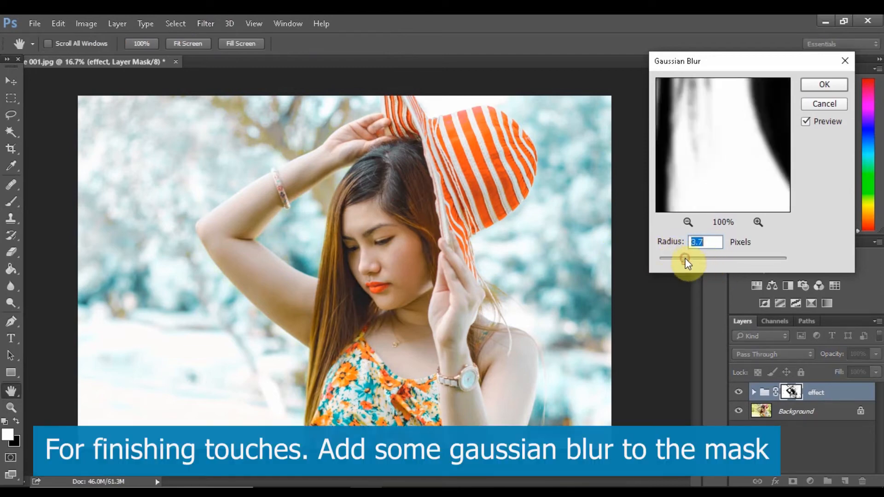
left_click_drag(686, 260, 770, 263)
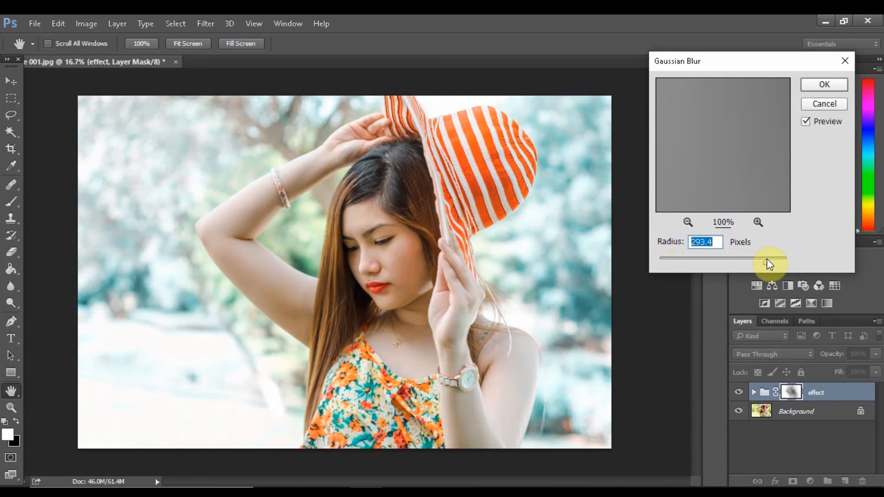
left_click(746, 258)
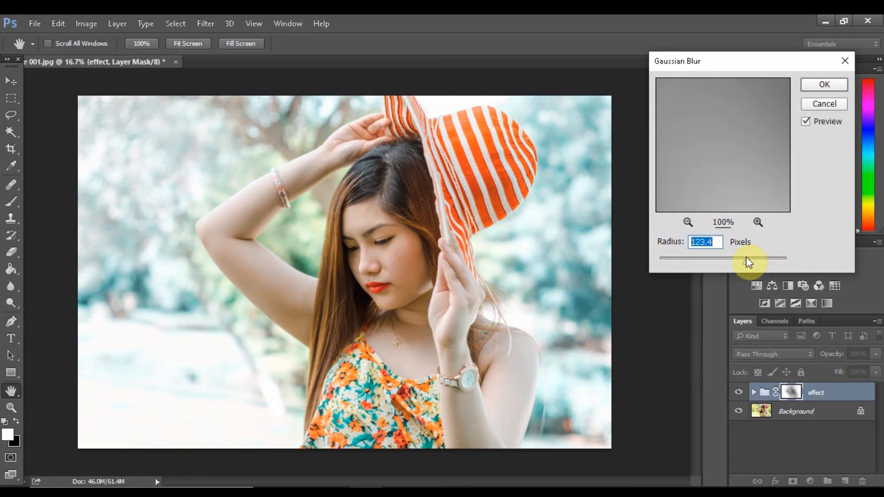
left_click(773, 260)
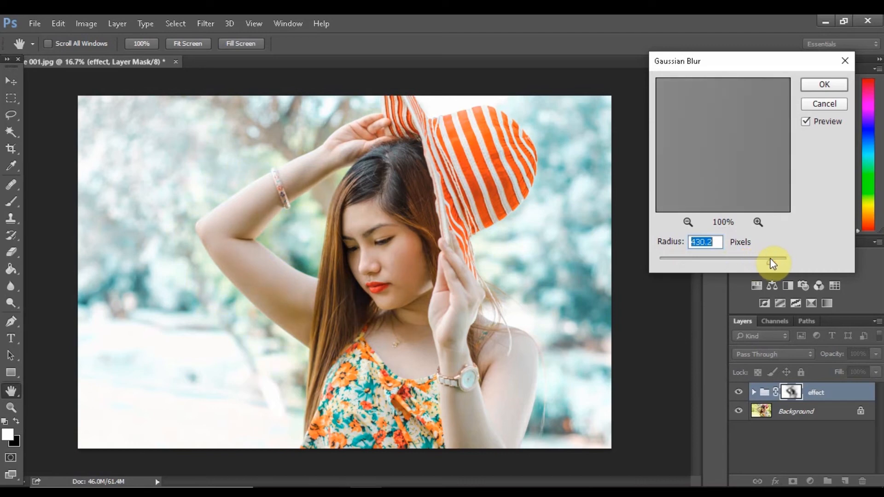
left_click(694, 259)
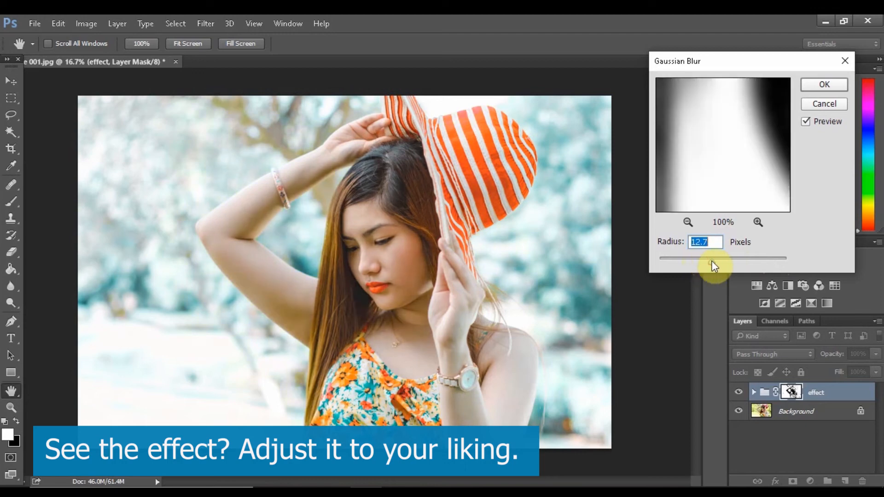
left_click(771, 260)
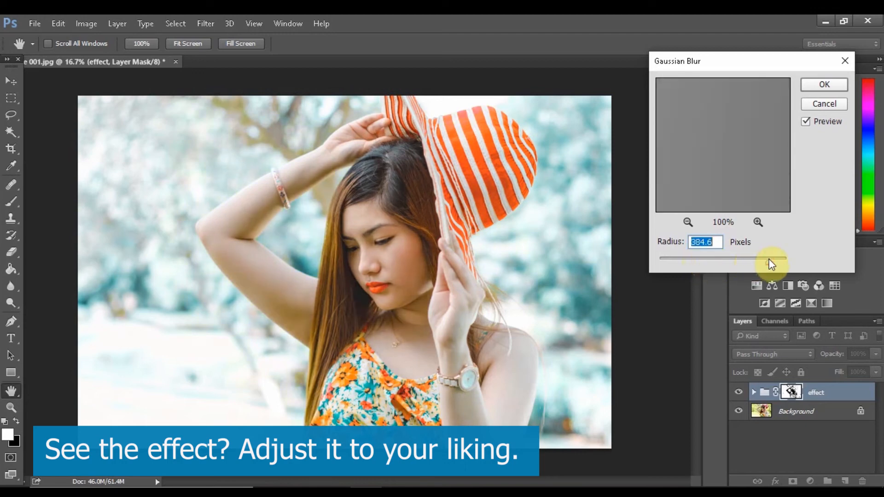
left_click_drag(771, 263, 784, 266)
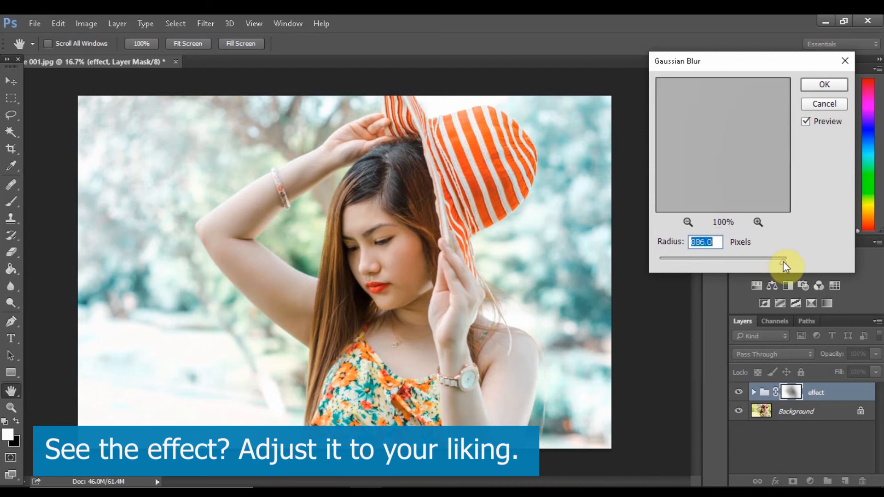
left_click_drag(782, 261, 716, 264)
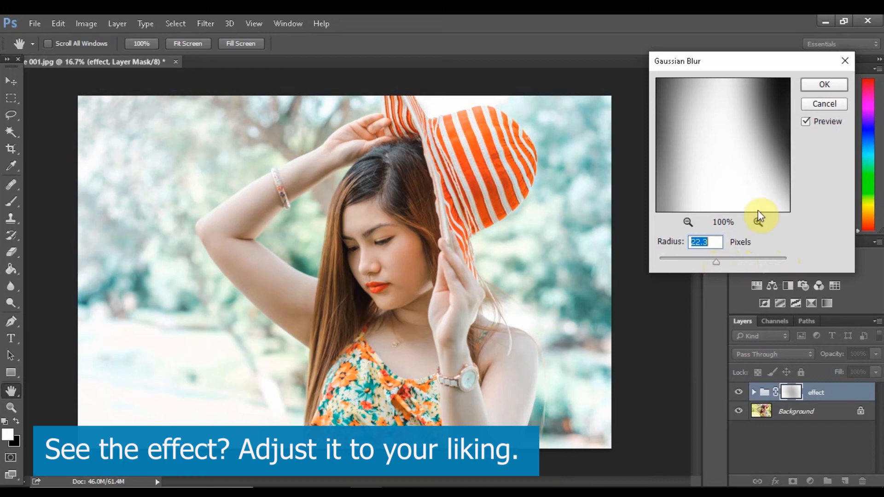
left_click(825, 84)
key("b")
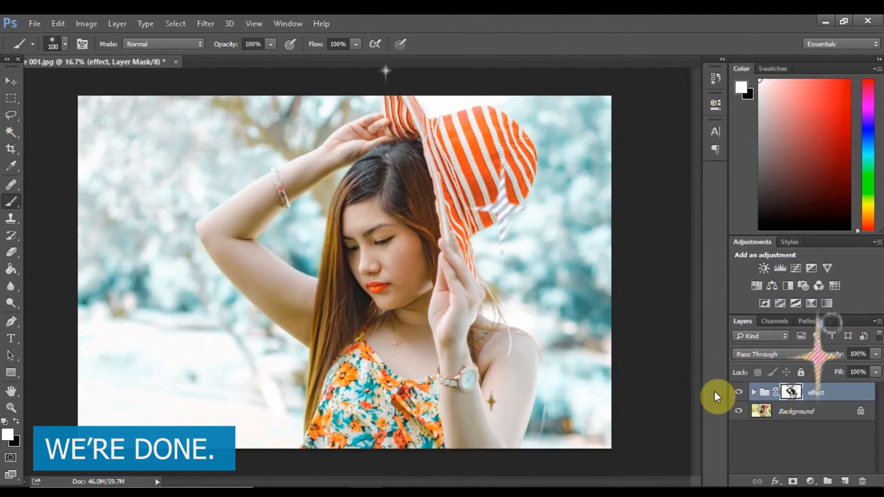
- Toggle the effect group's visibility repeatedly to compare the photo before and after the color effect
left_click(739, 393)
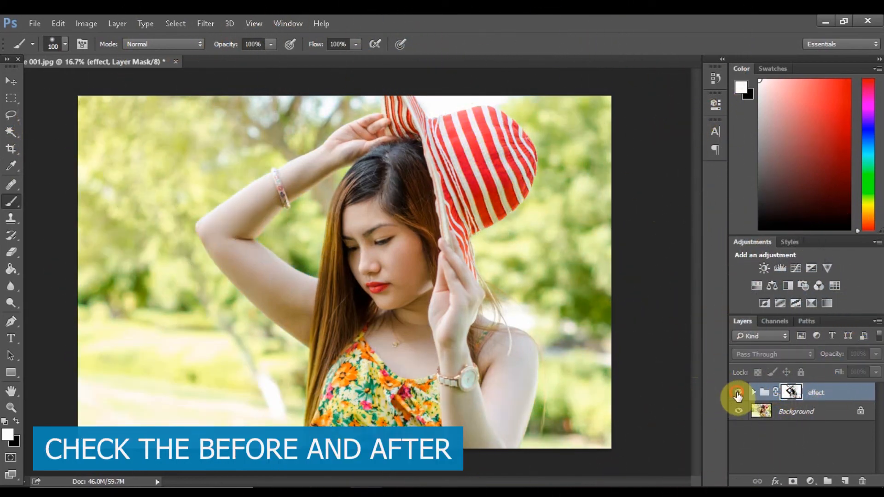
left_click(739, 393)
left_click(739, 392)
left_click(738, 393)
left_click(738, 392)
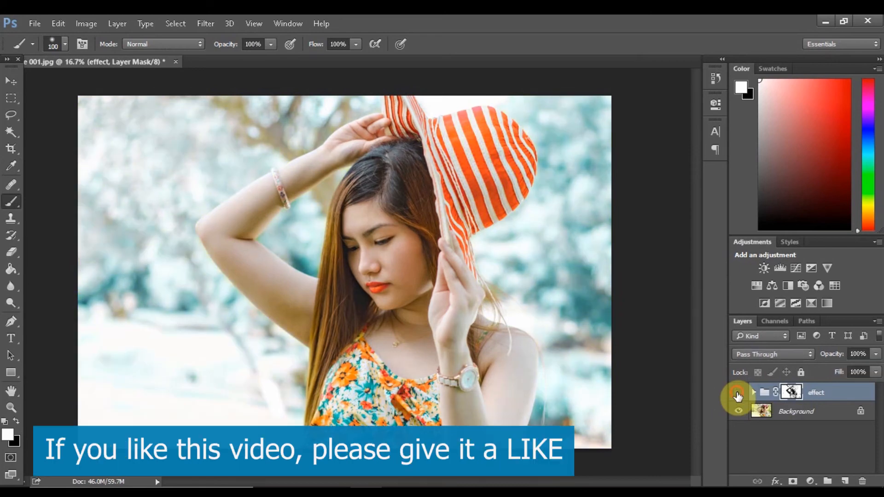
left_click(738, 393)
left_click(739, 392)
left_click(739, 393)
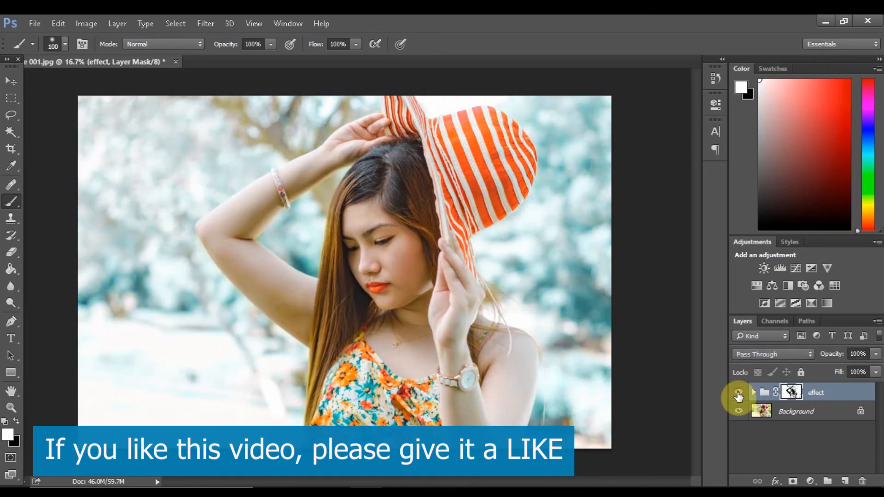